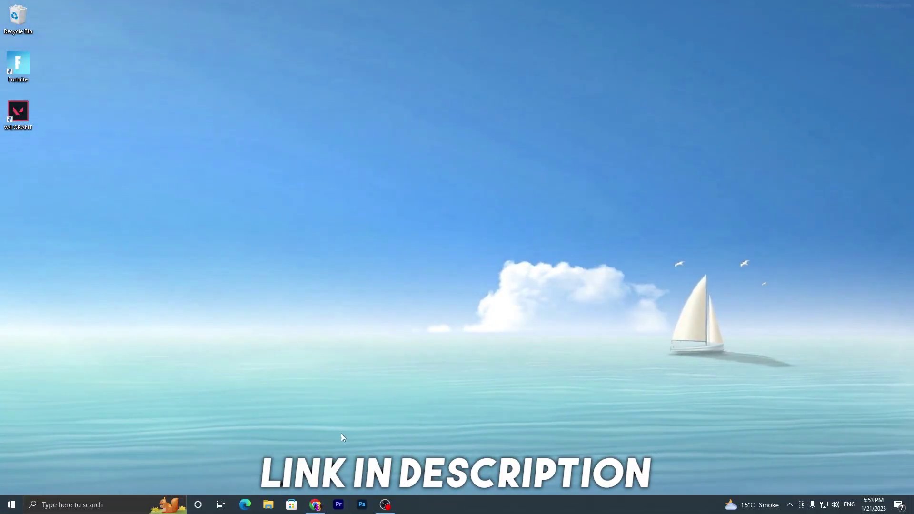
Search UPTO Packs for 'msi' and open the Download MSI Utility Tool For Free post
left_click(315, 505)
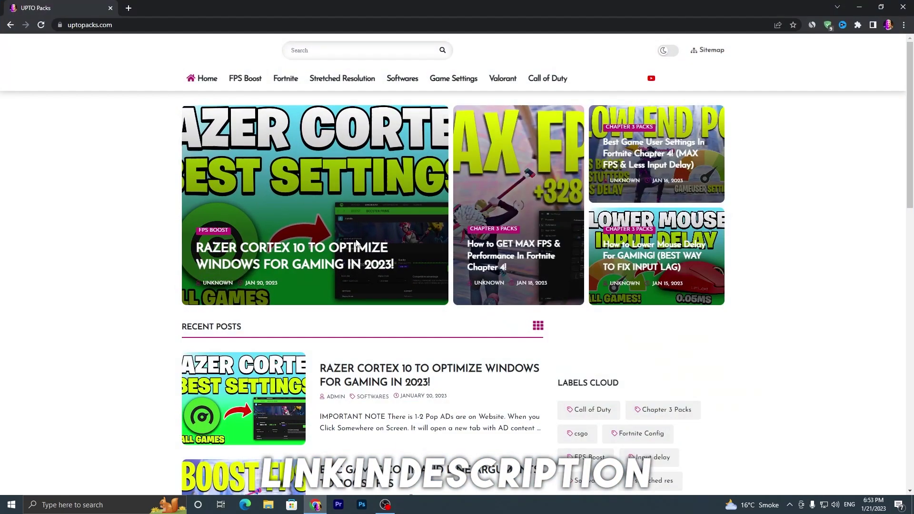
left_click(332, 50)
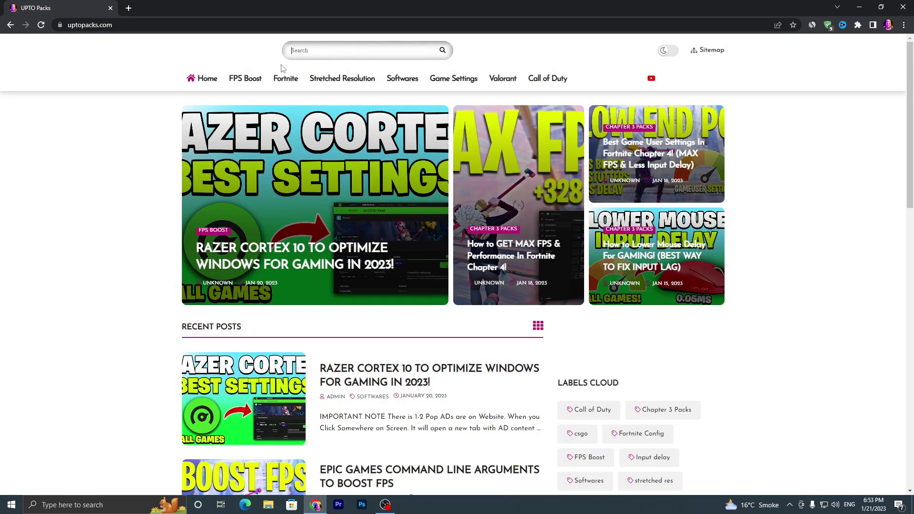
type("msi")
key("Return")
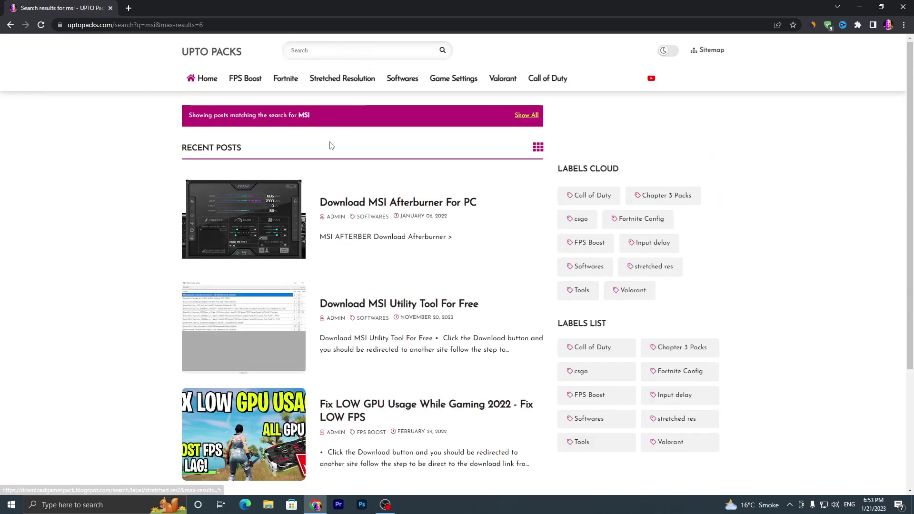
scroll(298, 226, "down", 5)
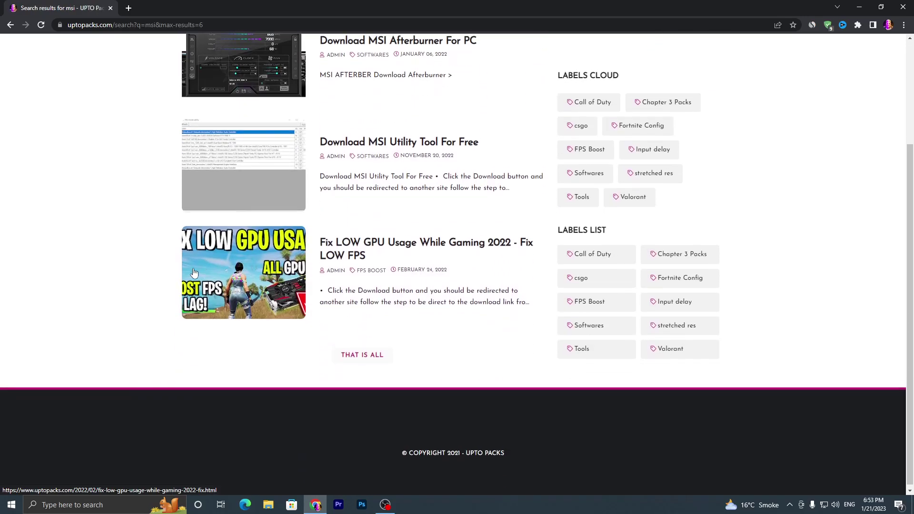
scroll(230, 223, "up", 5)
scroll(230, 223, "up", 1)
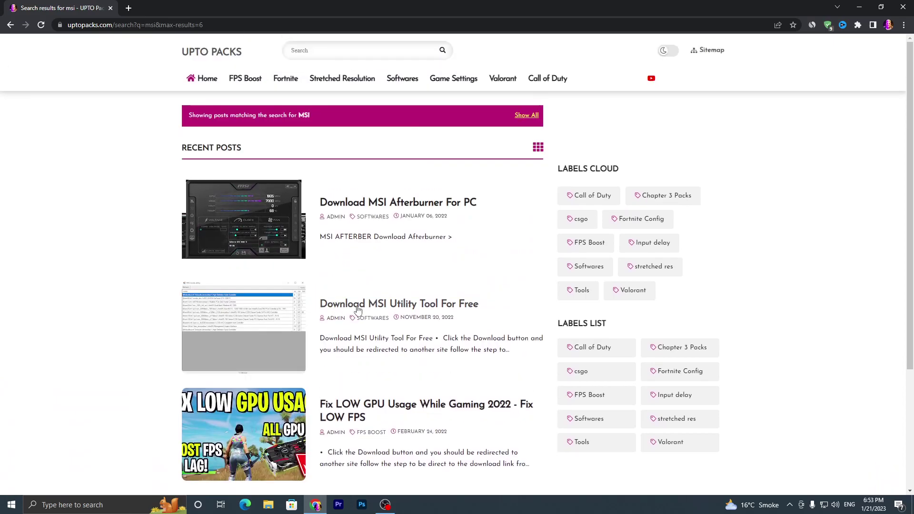
left_click(344, 307)
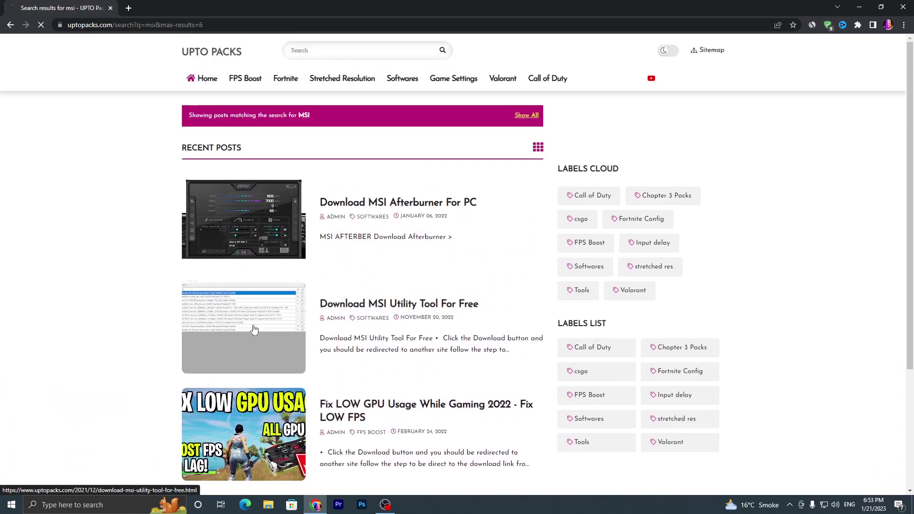
Download the MSI_util_v2 zip from Google Drive and move it onto the desktop
scroll(333, 252, "down", 10)
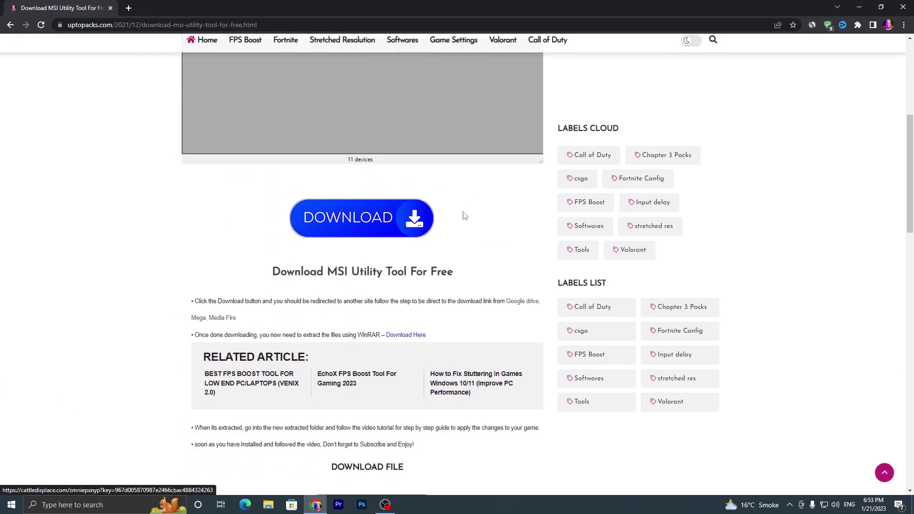
left_click(381, 243)
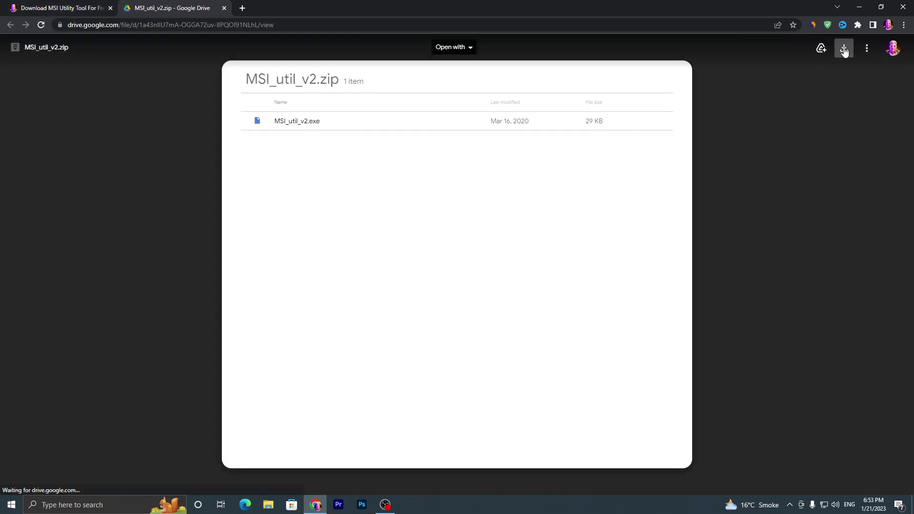
left_click(844, 48)
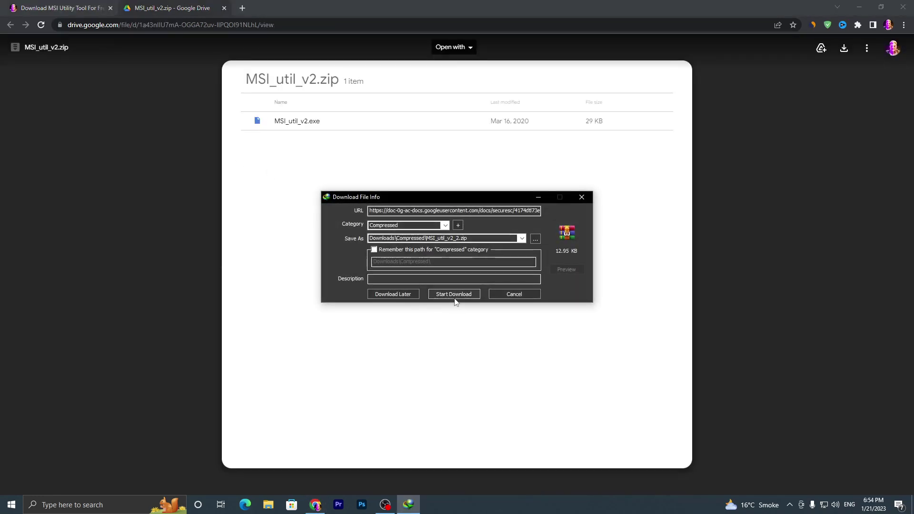
left_click(453, 294)
left_click(859, 7)
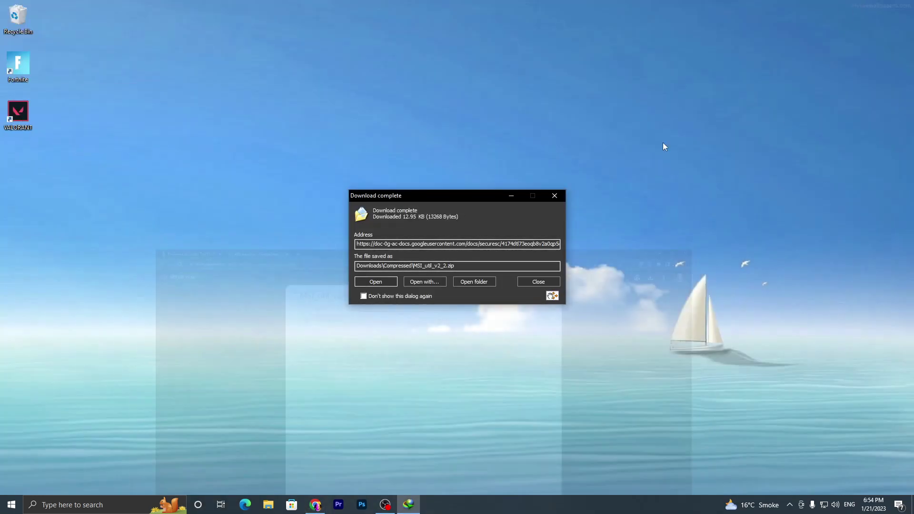
left_click_drag(552, 295, 601, 301)
Search UPTO Packs for 'throttle' and download ThrottleStop_9.4.zip from the Download Throttle Stop post
left_click(555, 196)
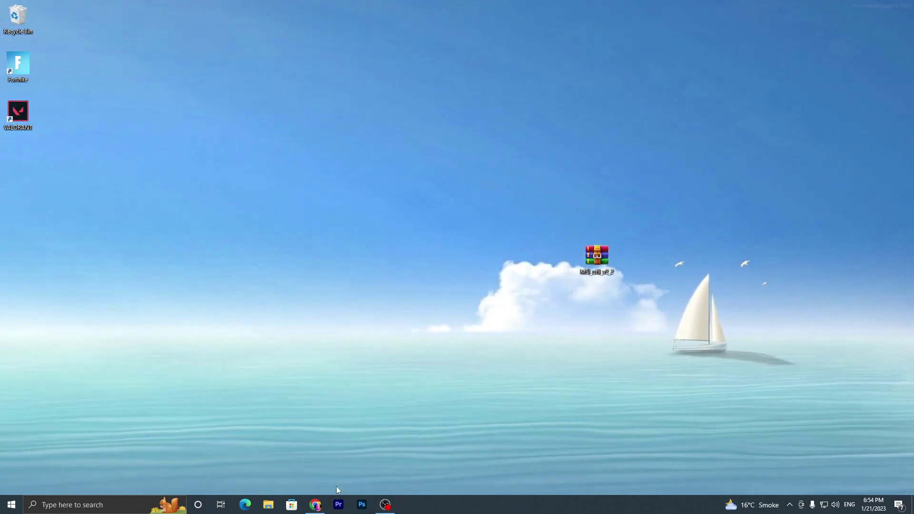
left_click(315, 504)
left_click(85, 5)
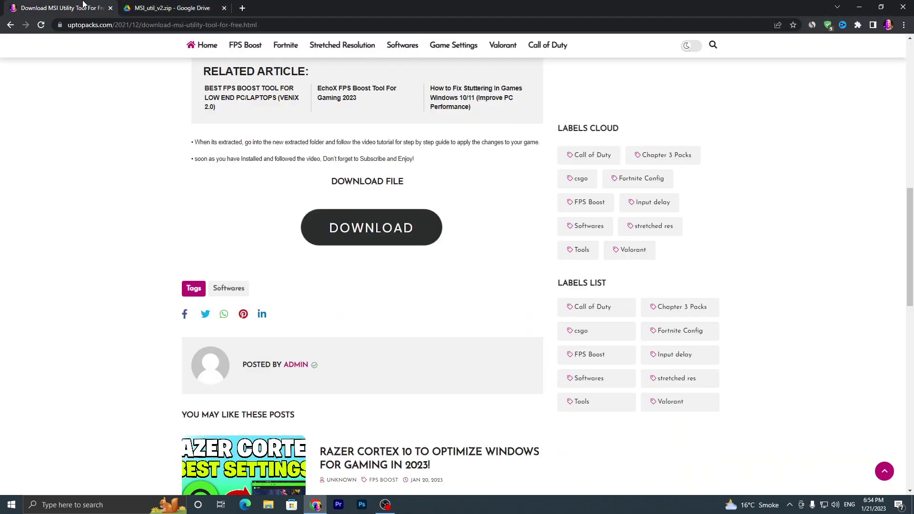
scroll(134, 162, "up", 10)
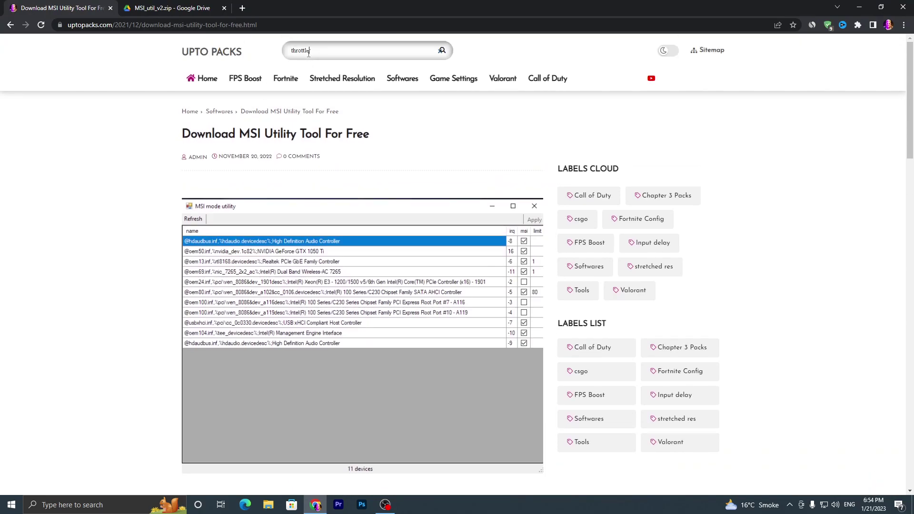
key("Return")
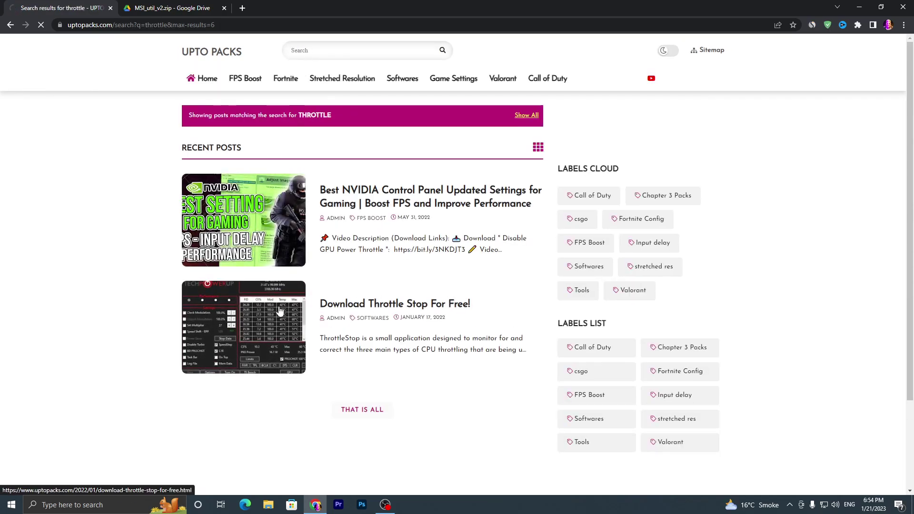
left_click(279, 311)
scroll(333, 310, "down", 10)
left_click(367, 358)
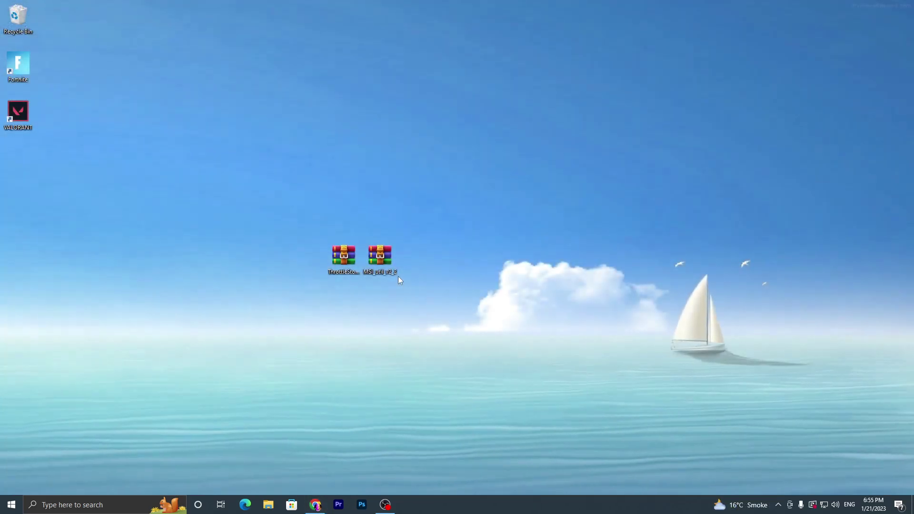
Extract MSI_util_v2.exe from MSI_util_v2_2.zip to the desktop and run it as administrator
left_click_drag(442, 219, 249, 306)
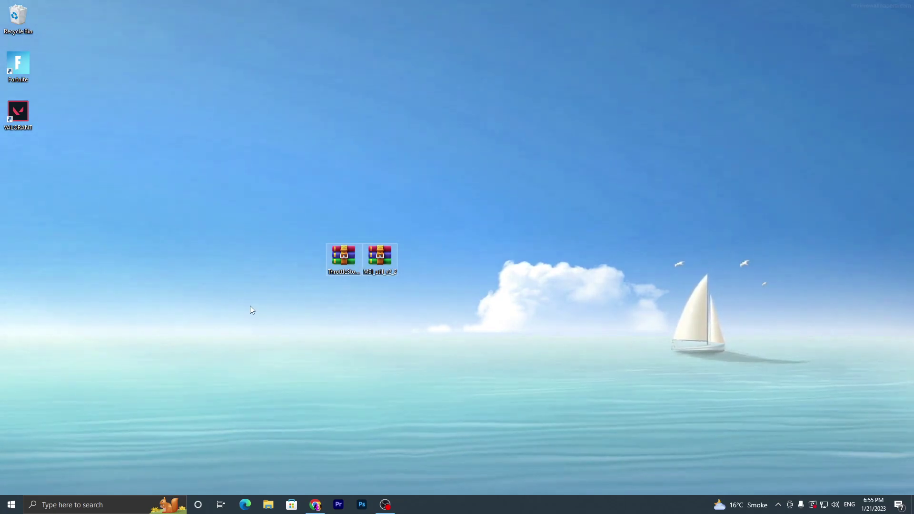
left_click(398, 324)
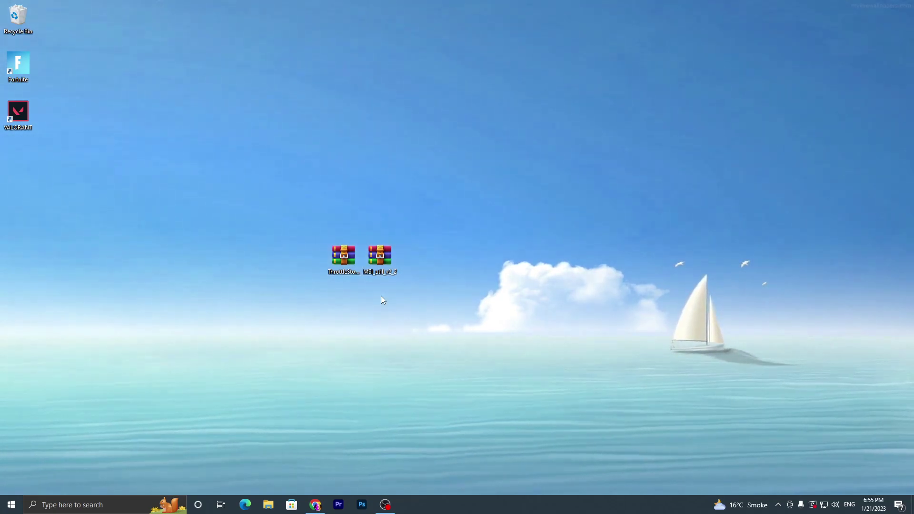
double_click(387, 259)
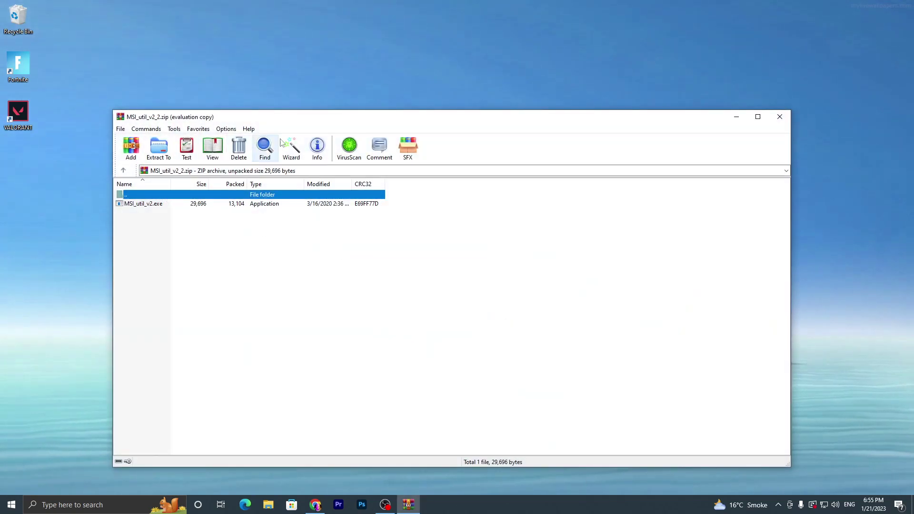
left_click_drag(298, 123, 583, 152)
left_click_drag(428, 232, 359, 204)
left_click_drag(574, 151, 225, 156)
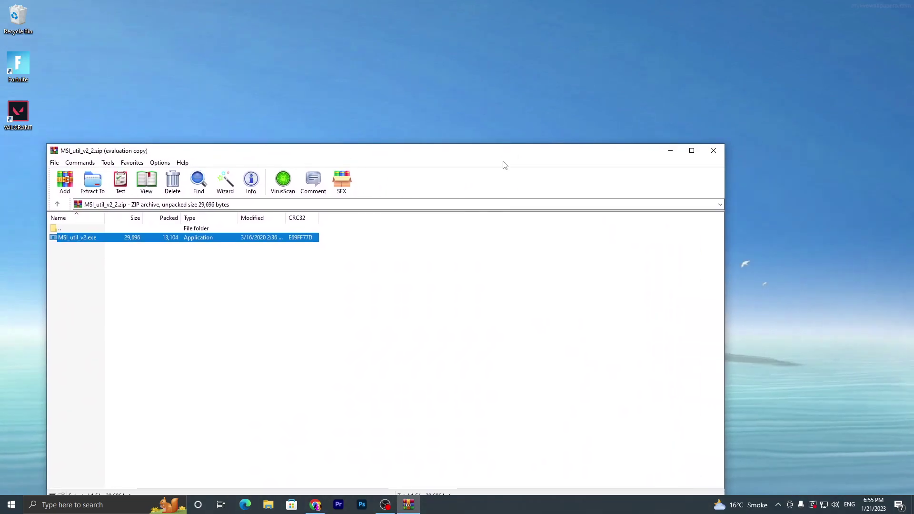
left_click(714, 149)
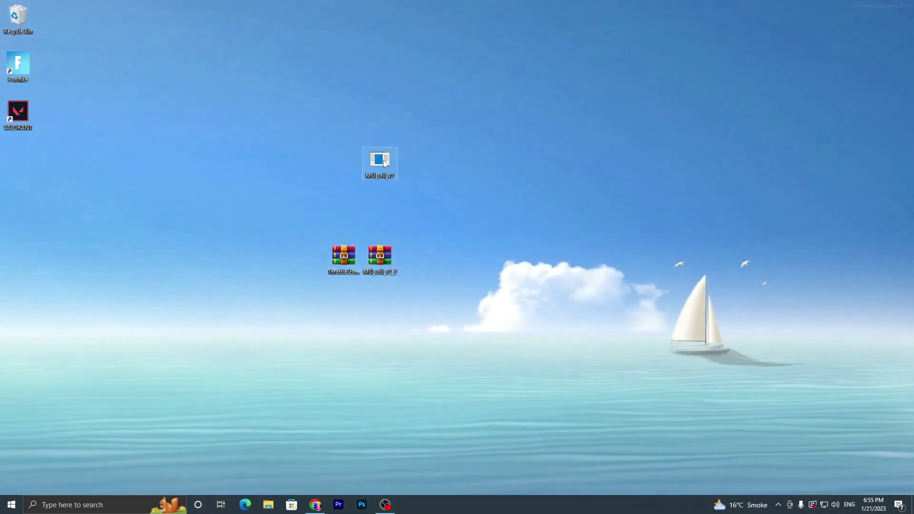
right_click(385, 163)
left_click(402, 177)
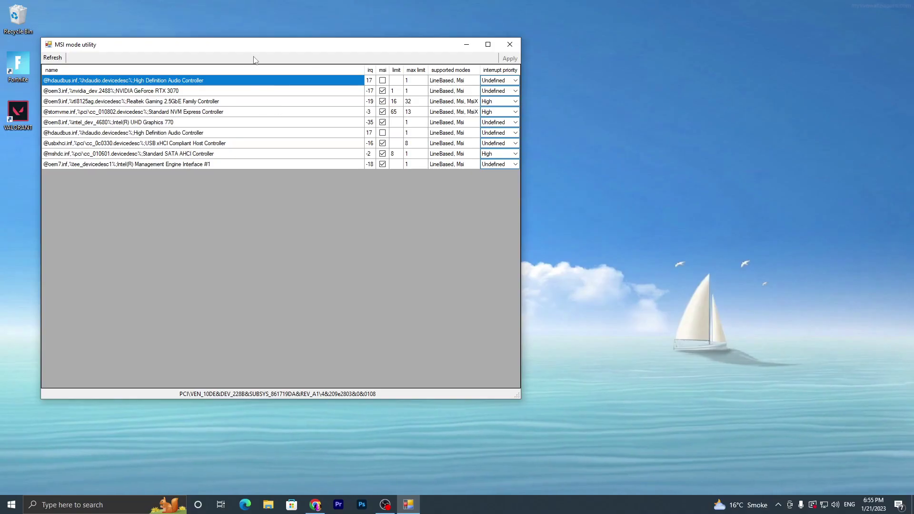
Set the NVIDIA GeForce RTX 3070's interrupt priority to High and apply the change
left_click_drag(222, 45, 381, 72)
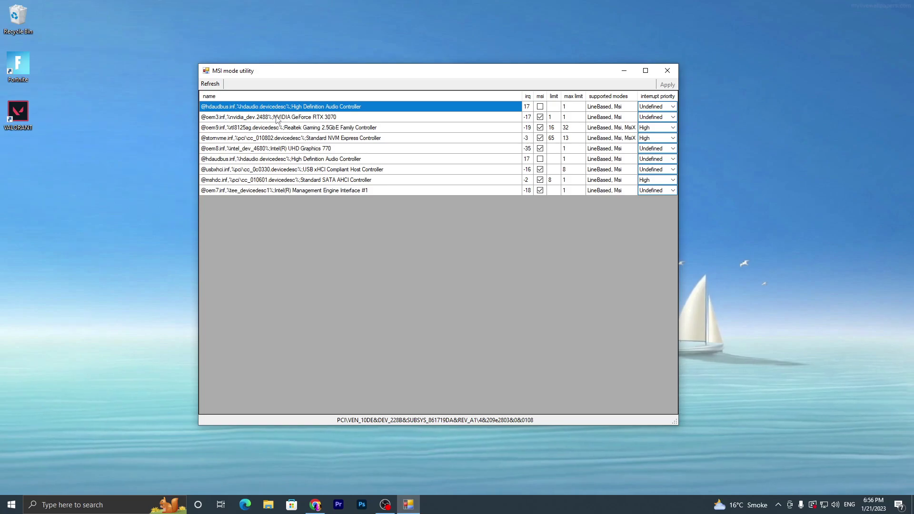
left_click(297, 118)
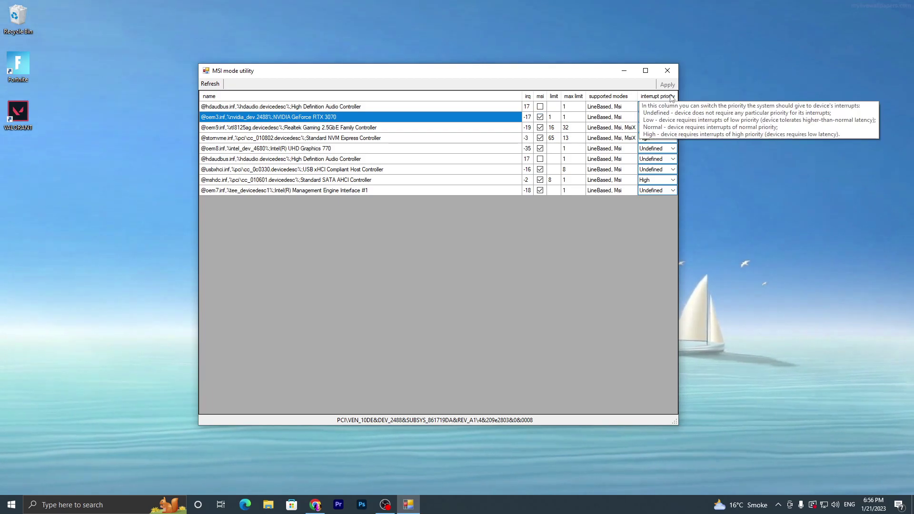
left_click(672, 118)
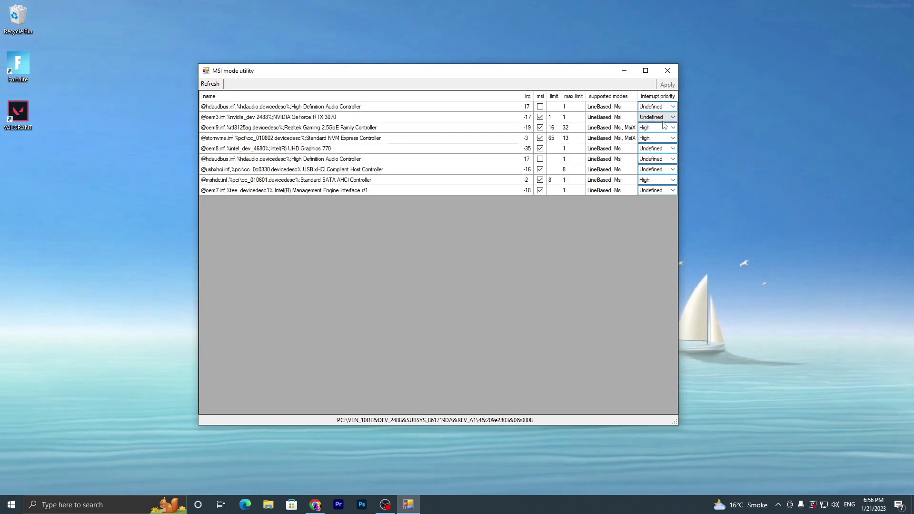
left_click(671, 117)
left_click(657, 145)
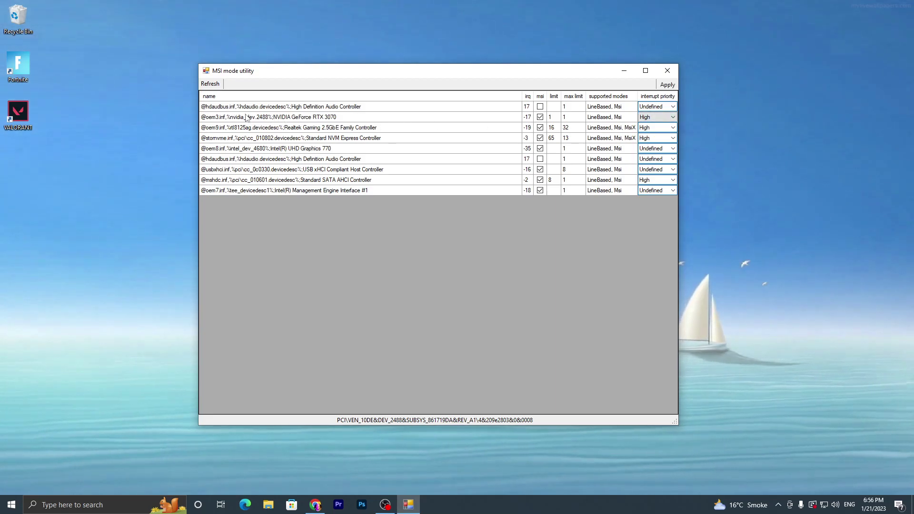
left_click(667, 85)
Close MSI mode utility and extract ThrottleStop_9.4.zip into a ThrottleStop_9.4 folder
left_click(668, 72)
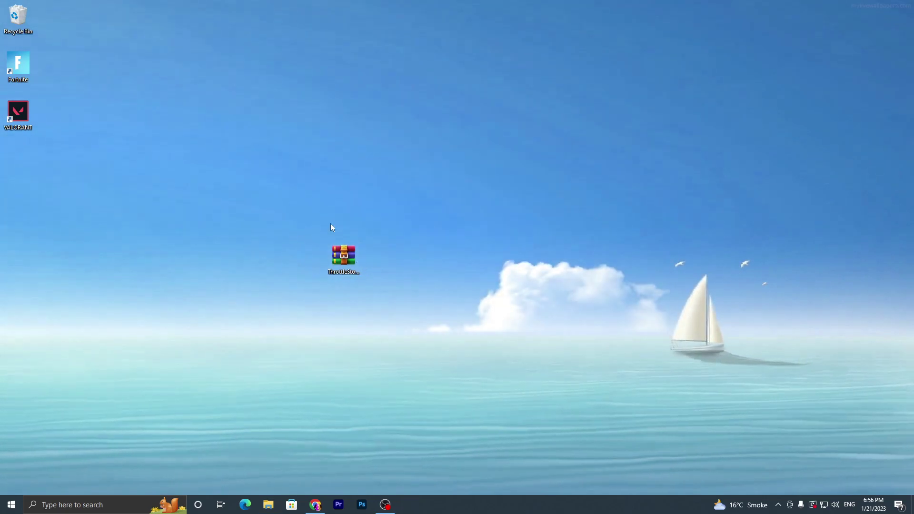
left_click_drag(343, 256, 415, 164)
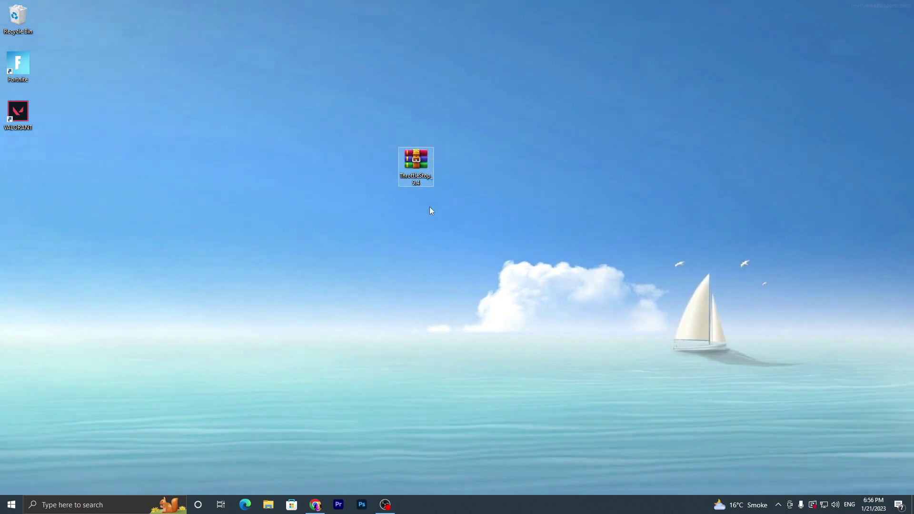
double_click(415, 162)
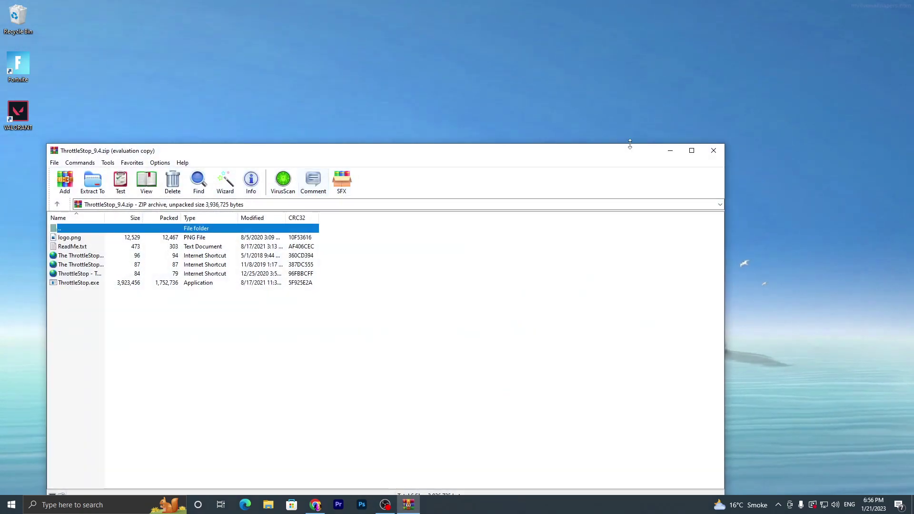
left_click(713, 151)
right_click(403, 159)
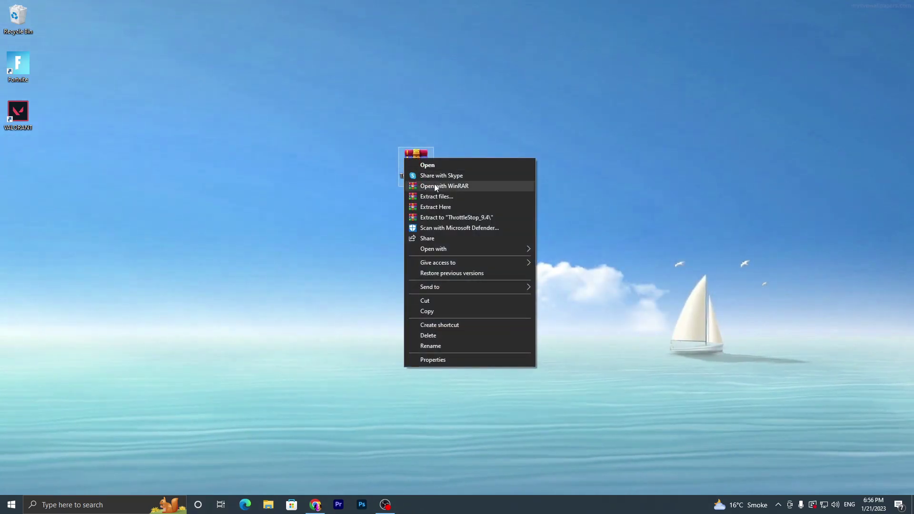
left_click(447, 218)
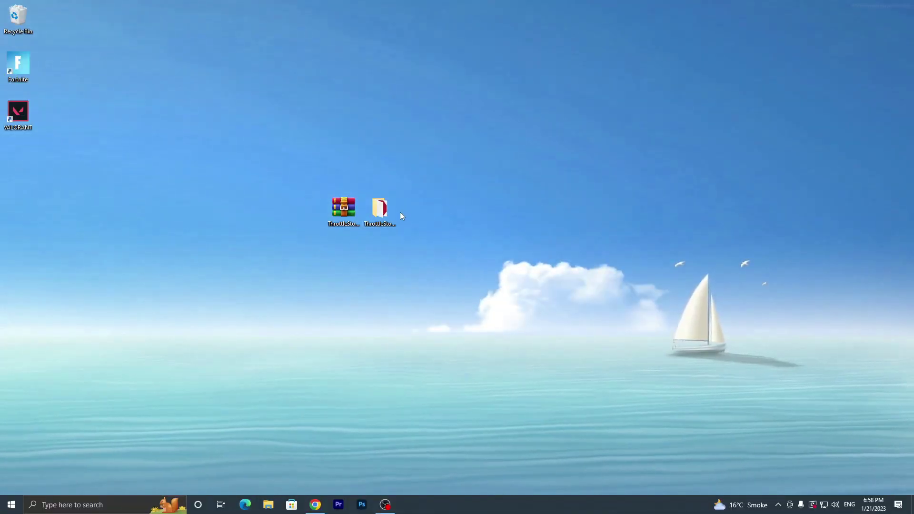
Launch ThrottleStop from the ThrottleStop_9.4 folder with admin rights and accept its risk warning
double_click(384, 207)
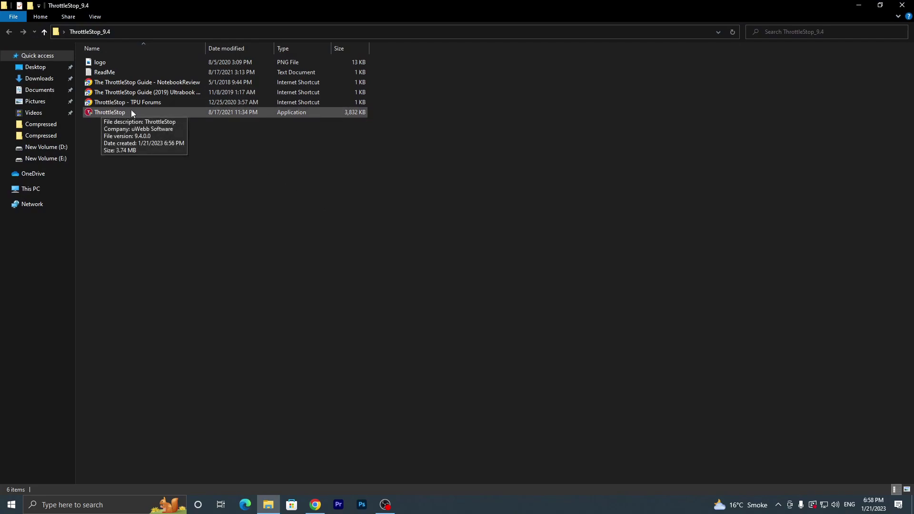
double_click(126, 112)
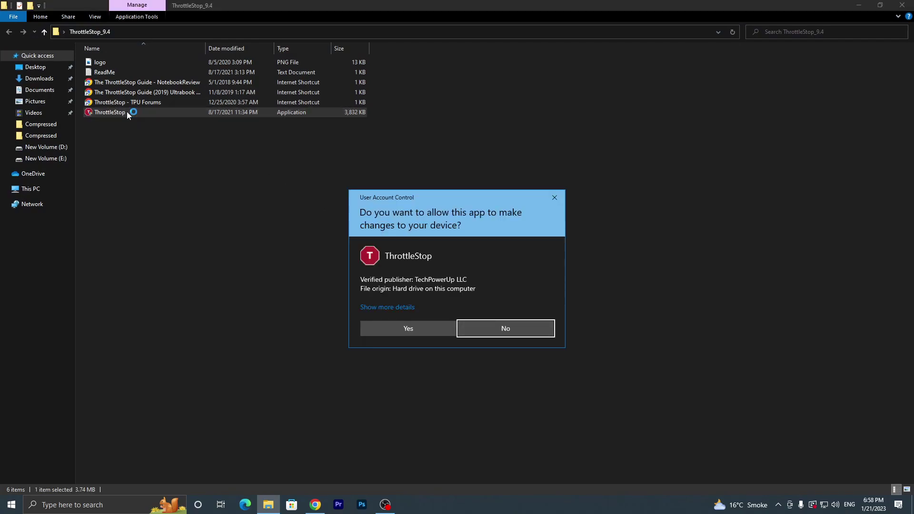
left_click(407, 328)
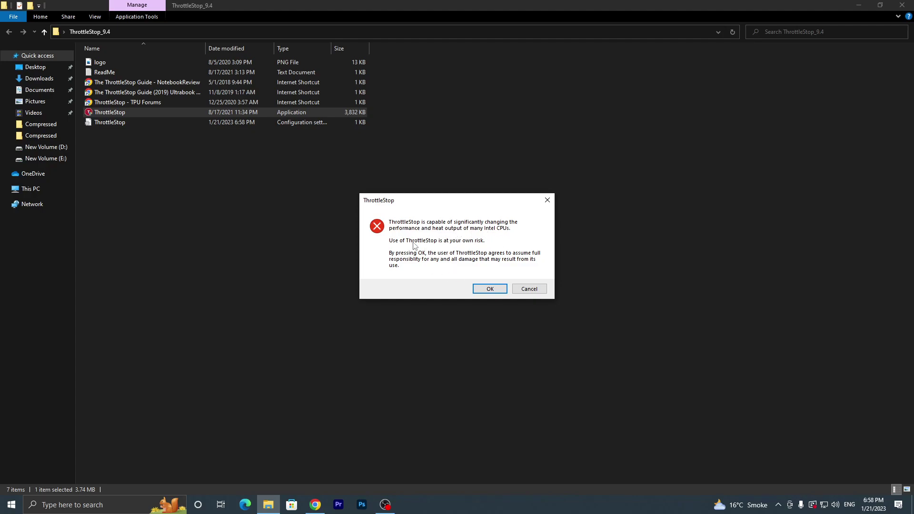
left_click(480, 289)
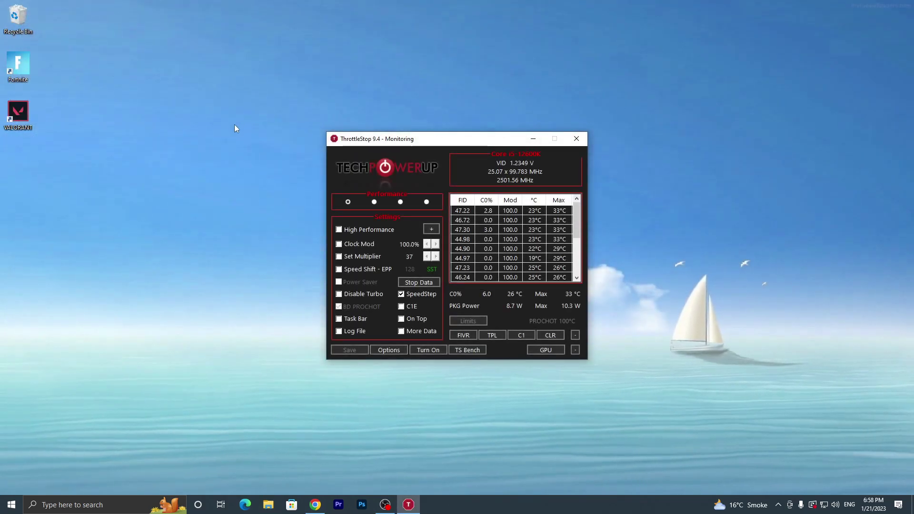
left_click_drag(374, 138, 466, 131)
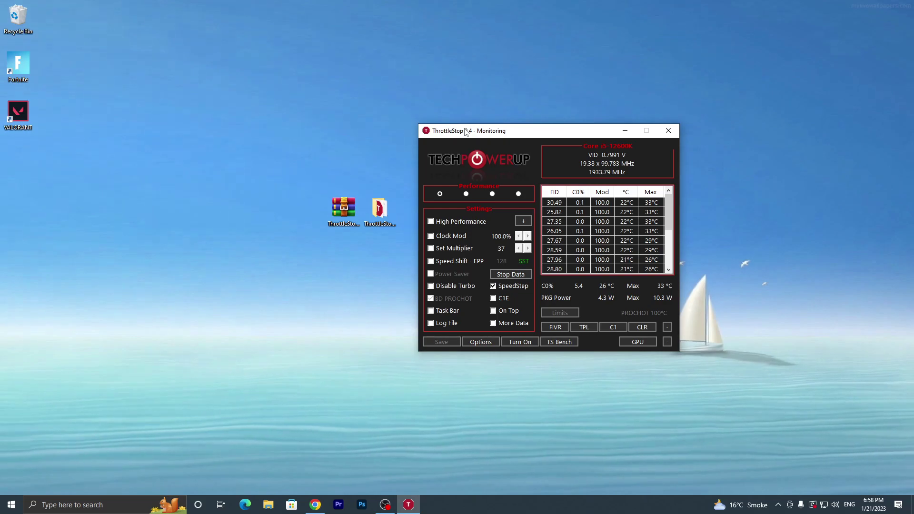
Switch ThrottleStop to the Game profile with High Performance enabled, then close it
left_click(466, 194)
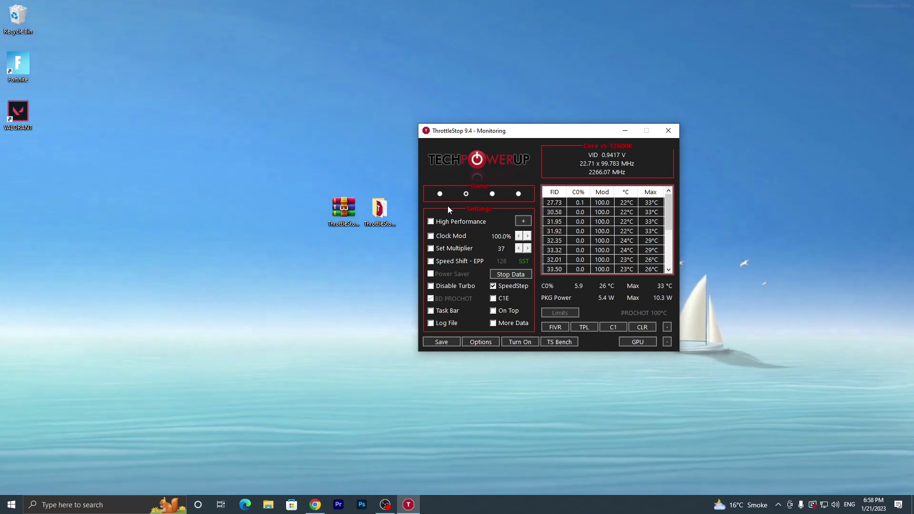
left_click(431, 221)
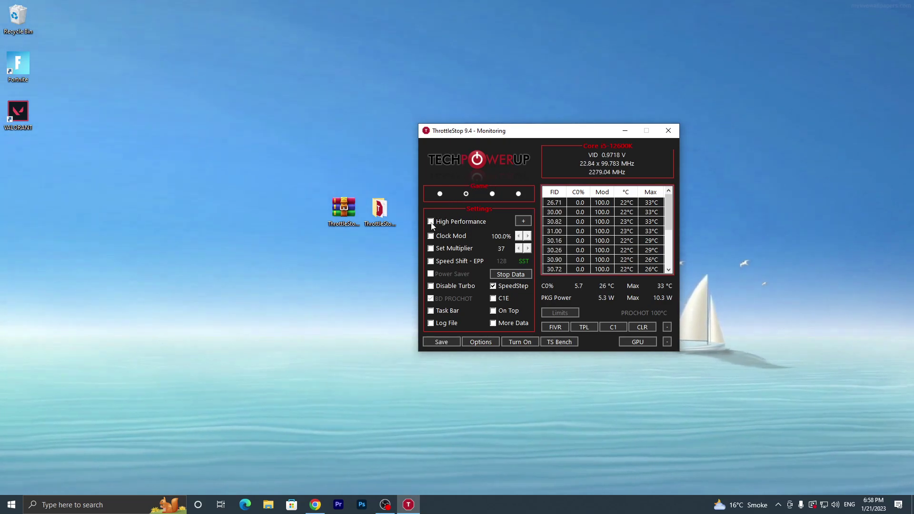
left_click(507, 222)
left_click(458, 233)
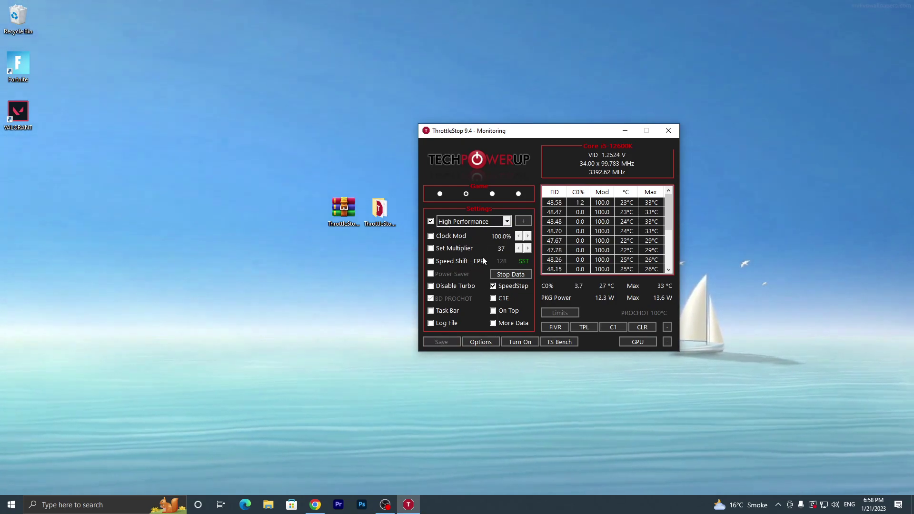
left_click(668, 130)
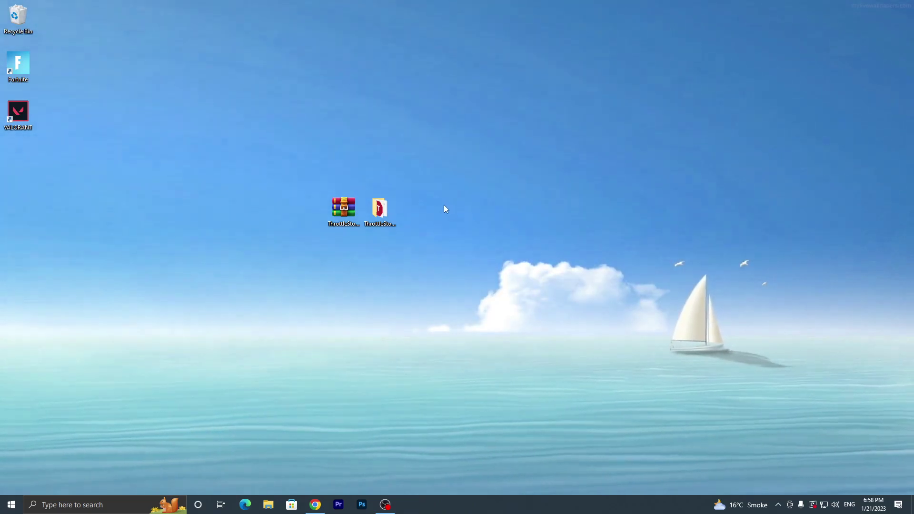
Reach the Power Options plan list via Power & sleep settings and show the additional plans
left_click(60, 505)
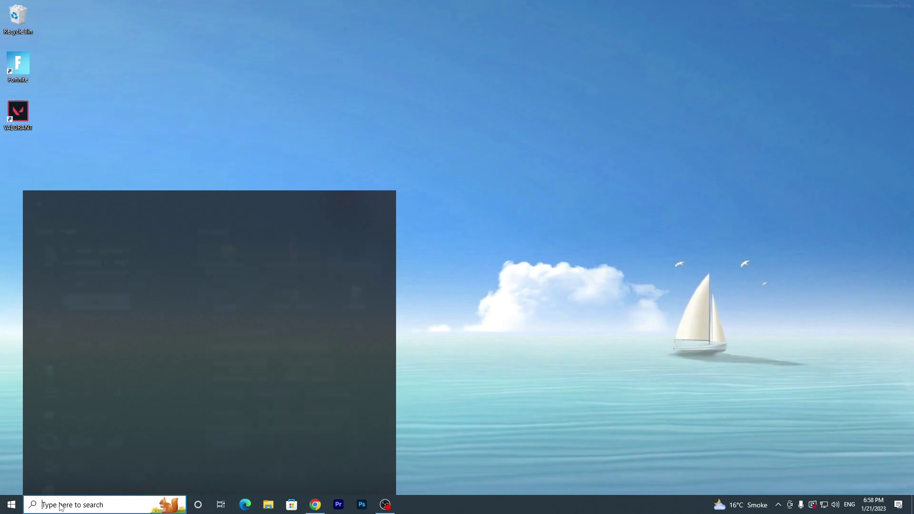
type("powe")
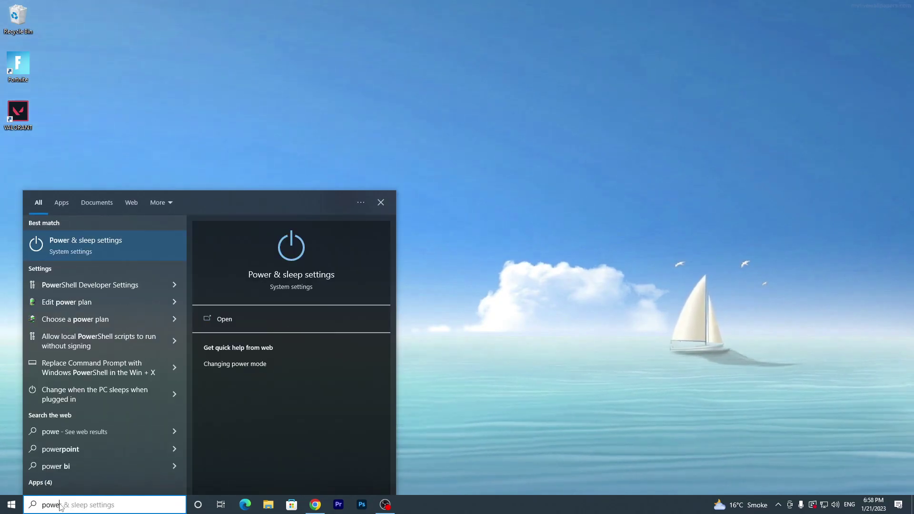
left_click(82, 249)
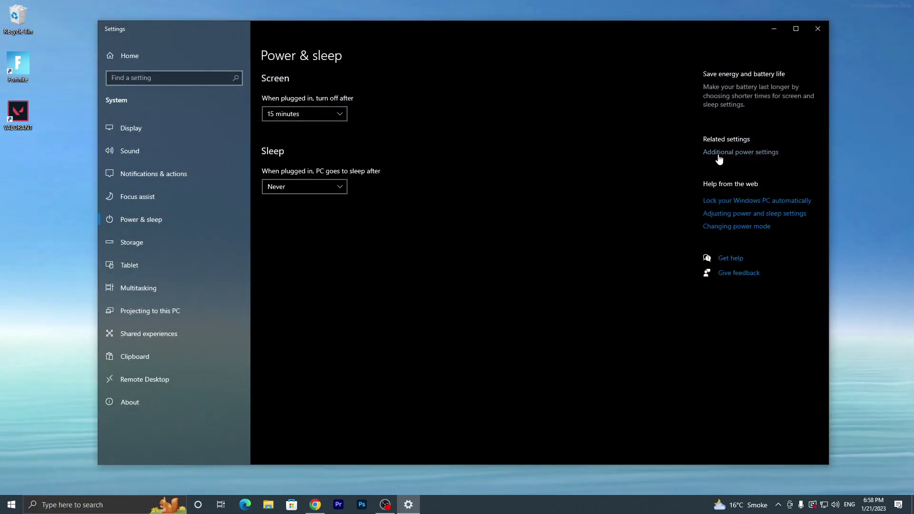
left_click(760, 153)
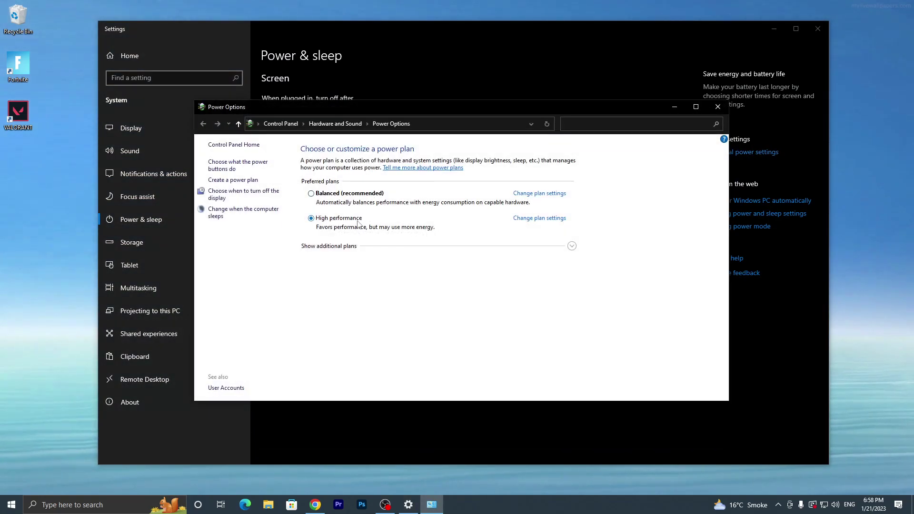
left_click(571, 247)
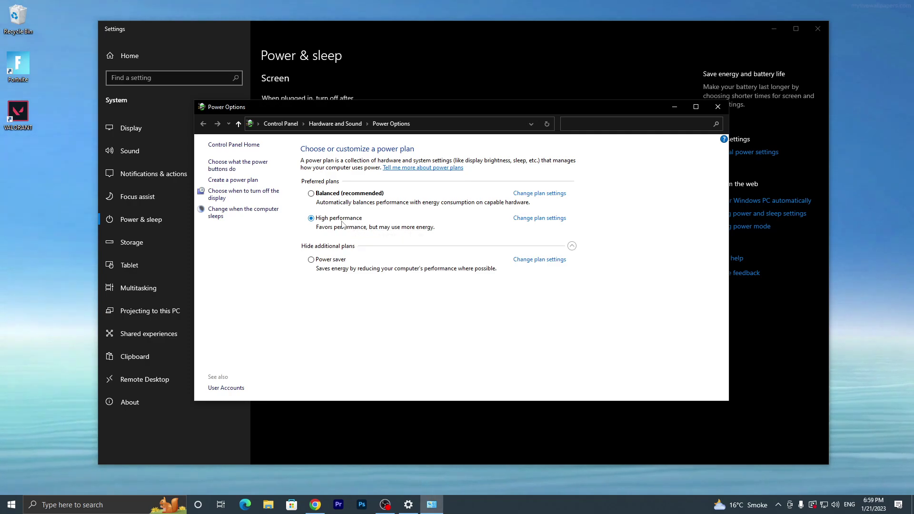
left_click(811, 30)
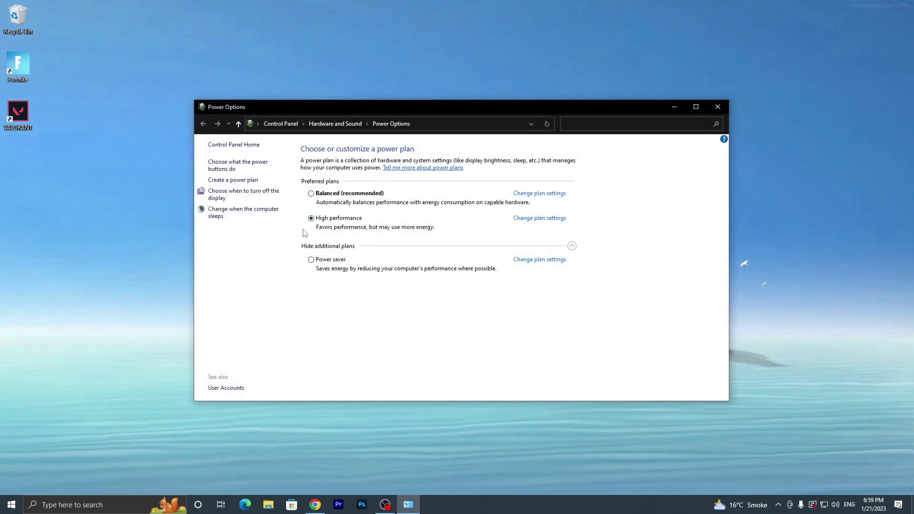
Search UPTO Packs for 'park control' and follow the Park Control (Unlocked) post's download link
left_click(315, 505)
scroll(295, 166, "up", 10)
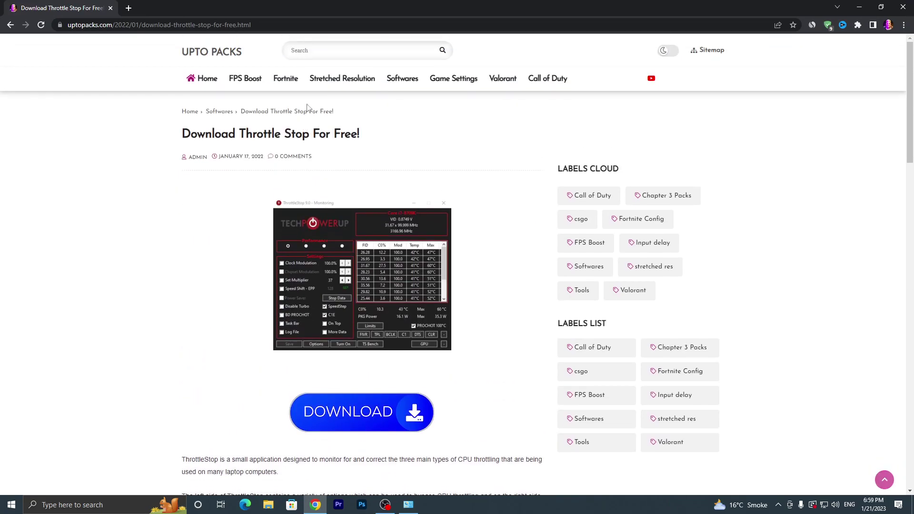
left_click(326, 53)
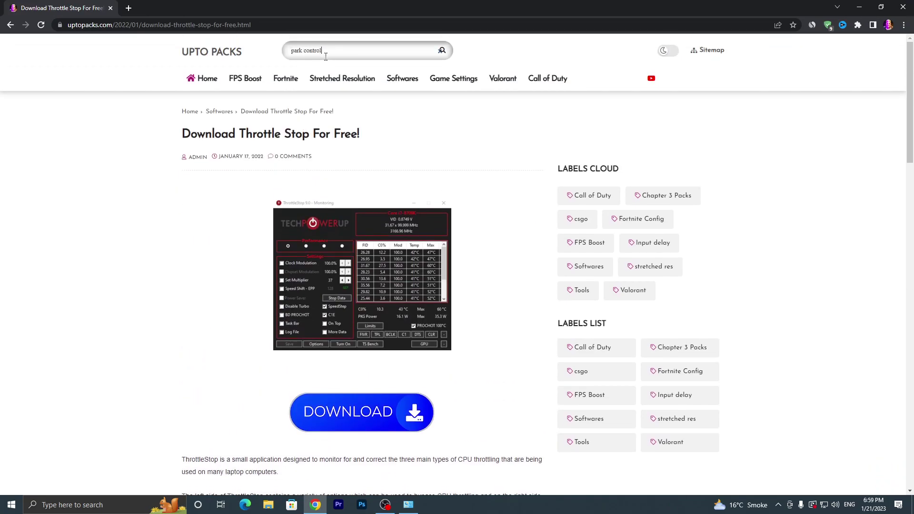
key("Return")
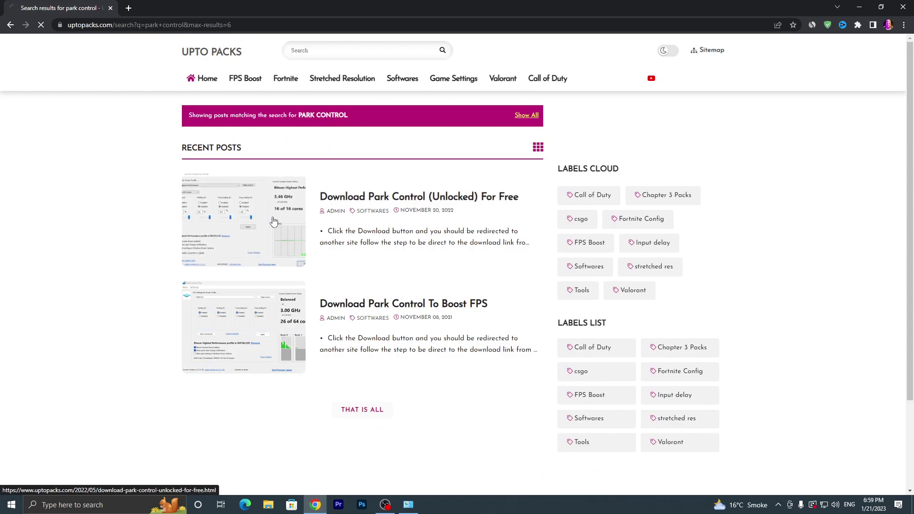
left_click(299, 220)
scroll(398, 230, "down", 5)
scroll(398, 230, "down", 2)
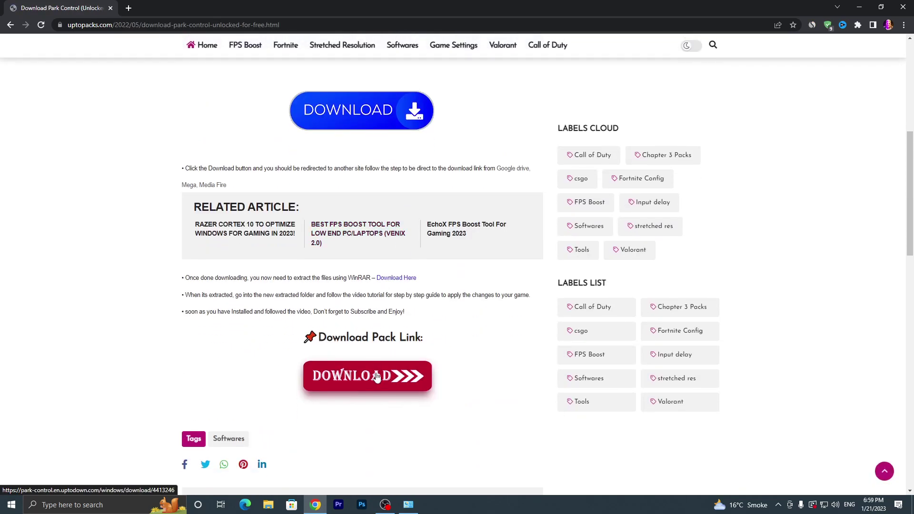
left_click(409, 376)
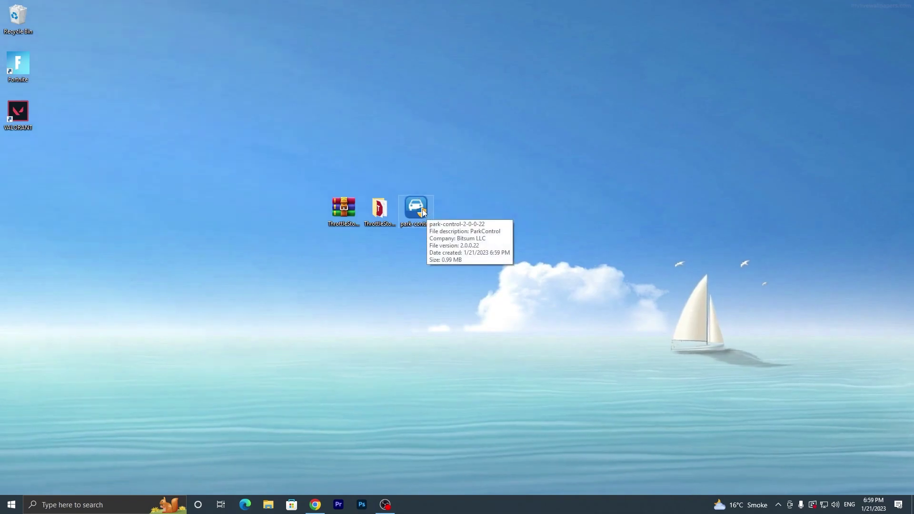
Install ParkControl in English, accepting the licence and default components and location
double_click(416, 209)
left_click(404, 317)
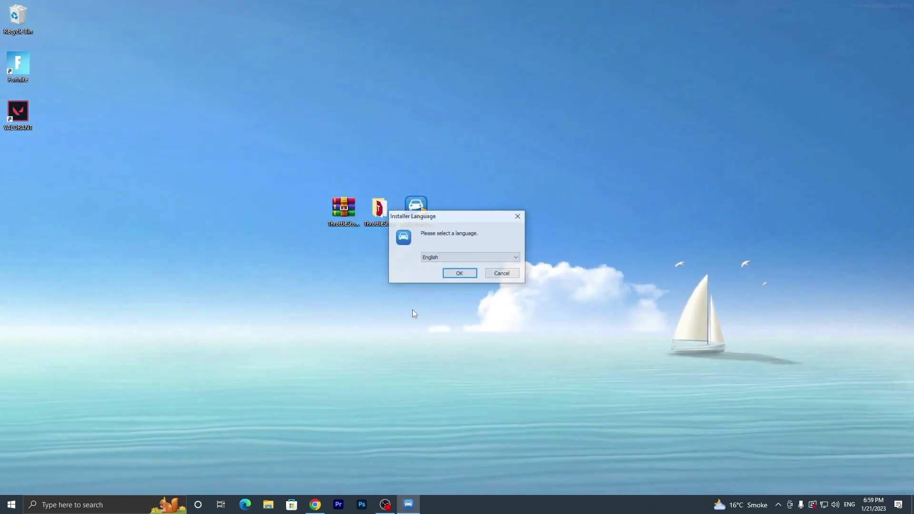
left_click(462, 272)
left_click(509, 328)
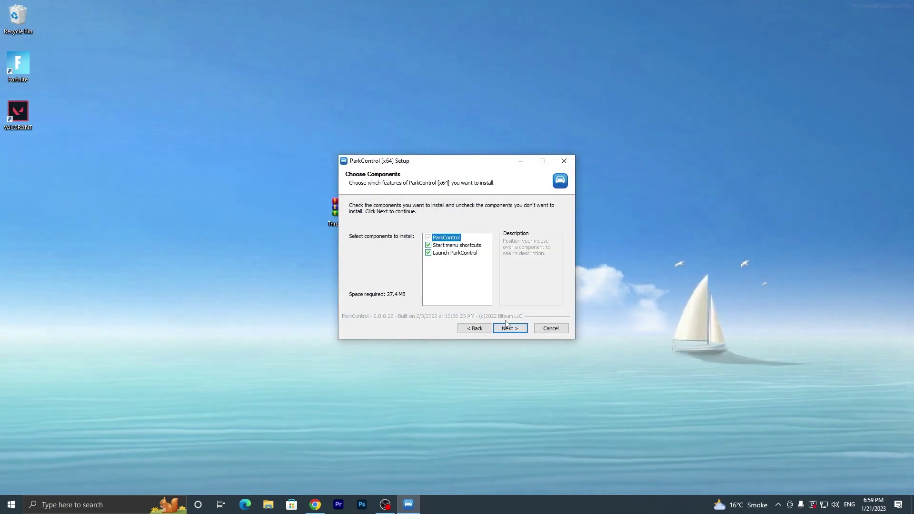
left_click(510, 328)
left_click(509, 327)
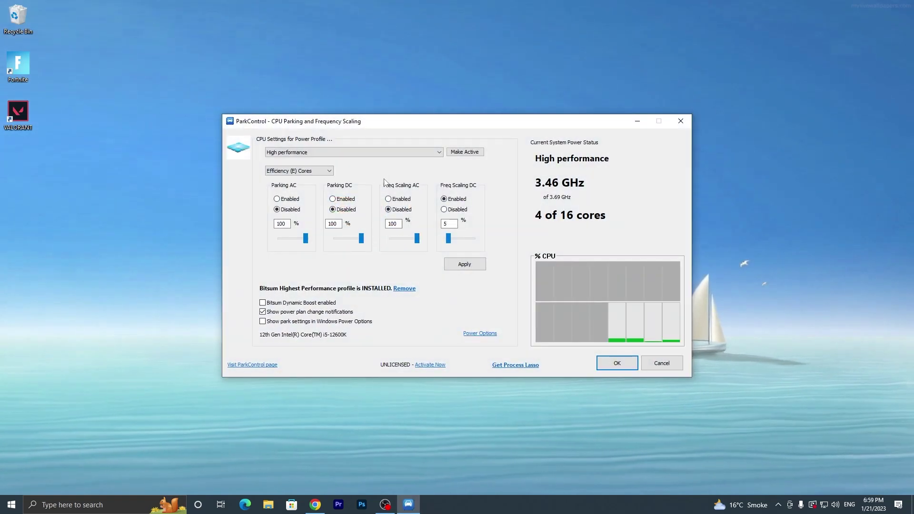
Activate Bitsum Highest Performance and disable DC frequency scaling for Performance (P) Cores
left_click(439, 152)
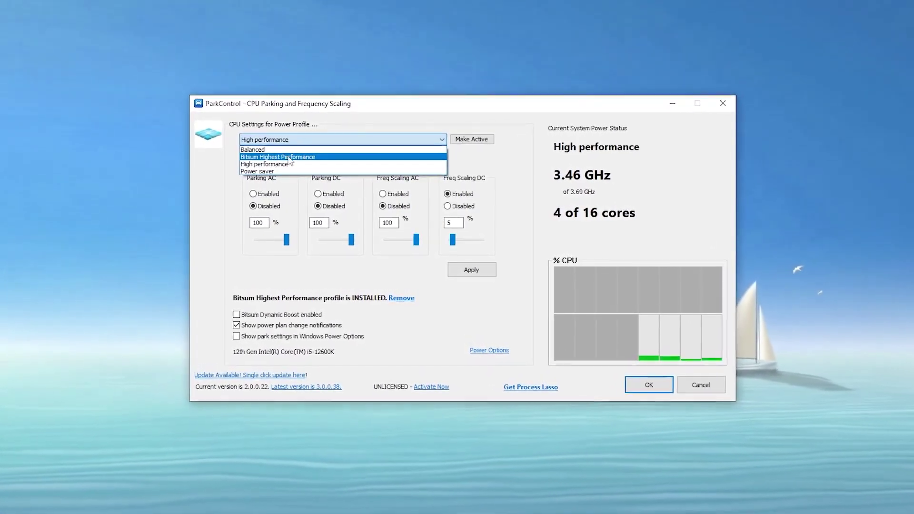
left_click(255, 156)
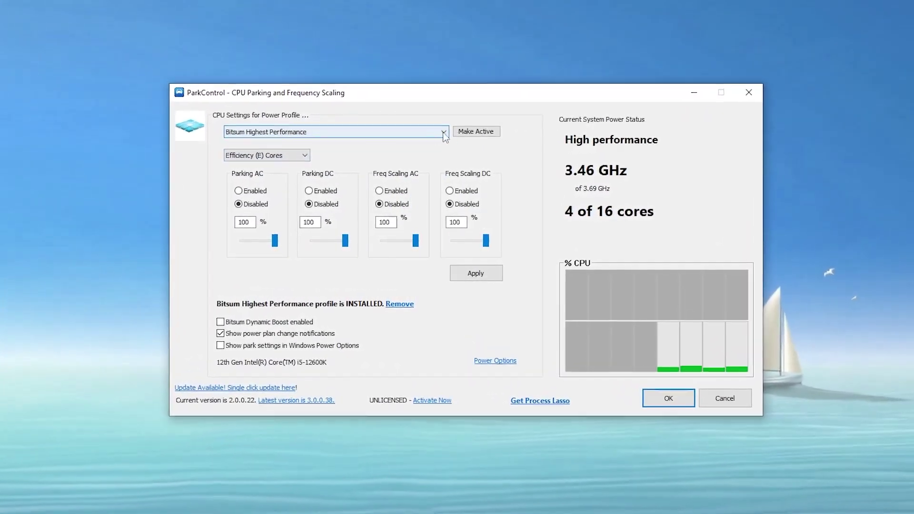
left_click(478, 130)
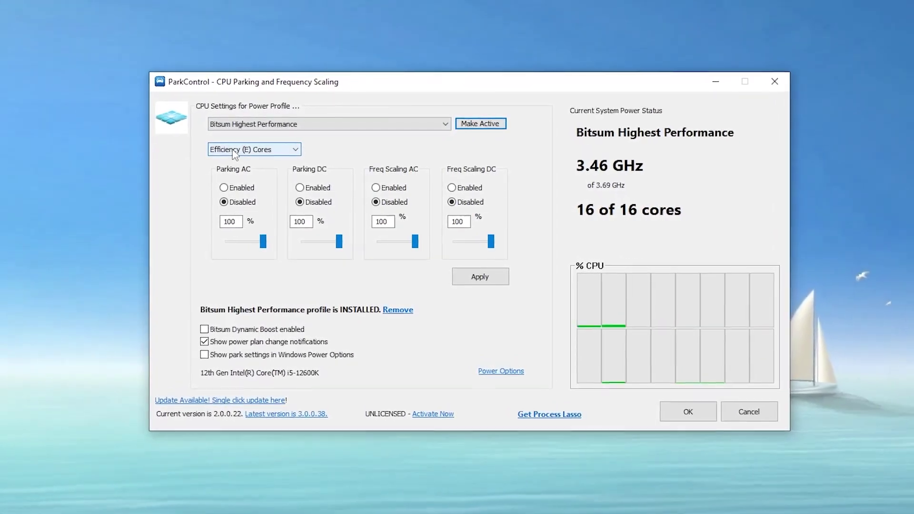
left_click(270, 147)
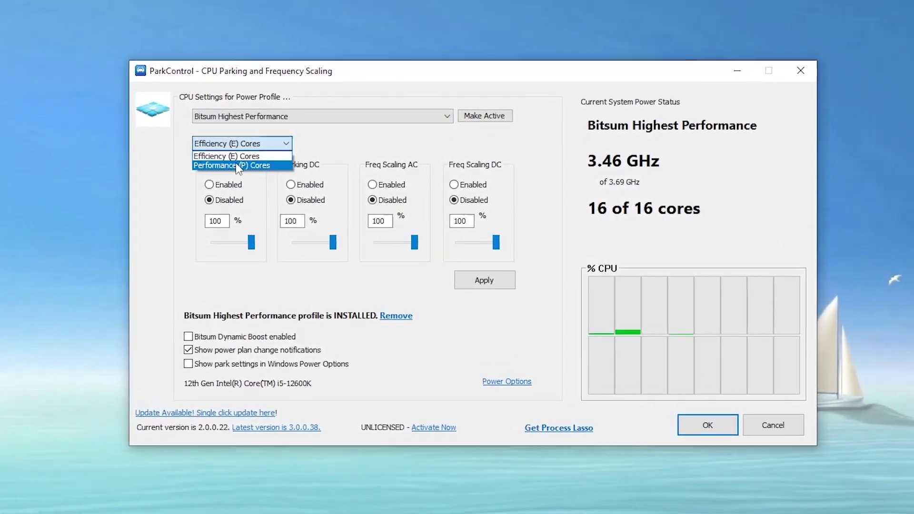
left_click(221, 164)
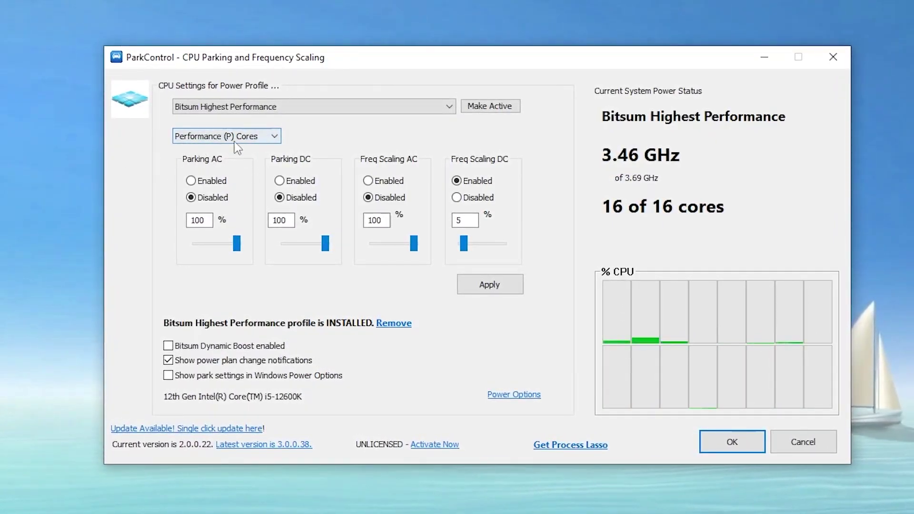
left_click(456, 197)
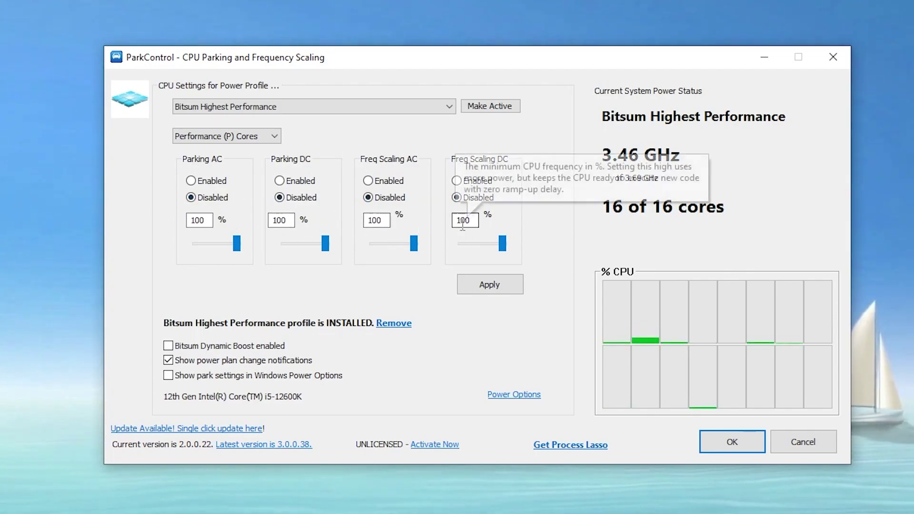
left_click(494, 287)
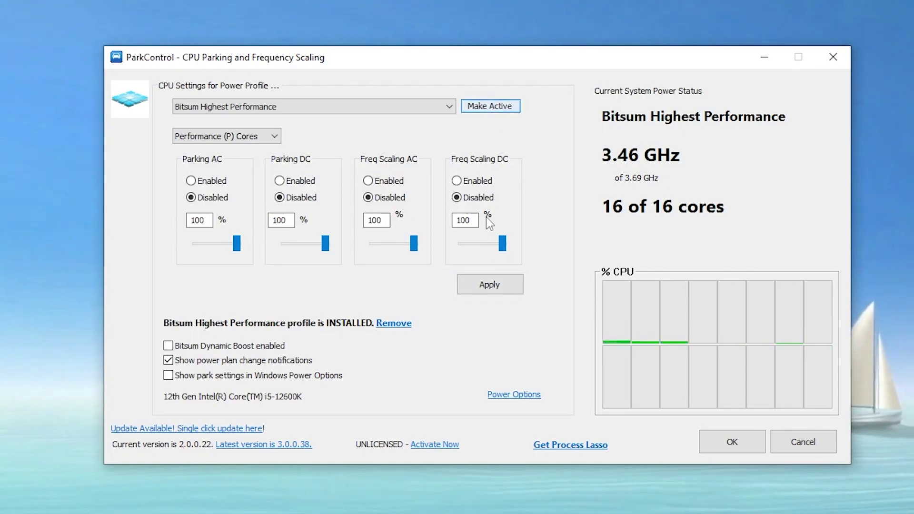
left_click(495, 285)
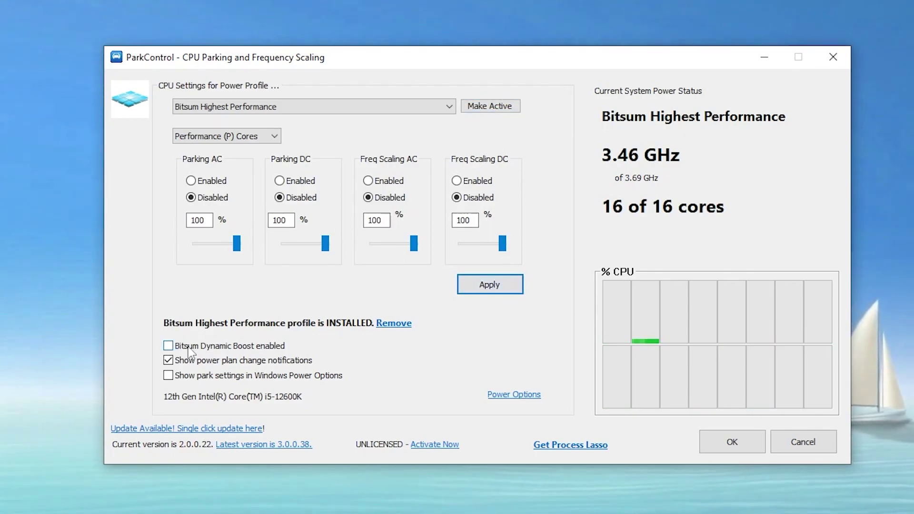
Enable Dynamic Boost with Bitsum Highest Performance as the idle plan, then close ParkControl
left_click(168, 346)
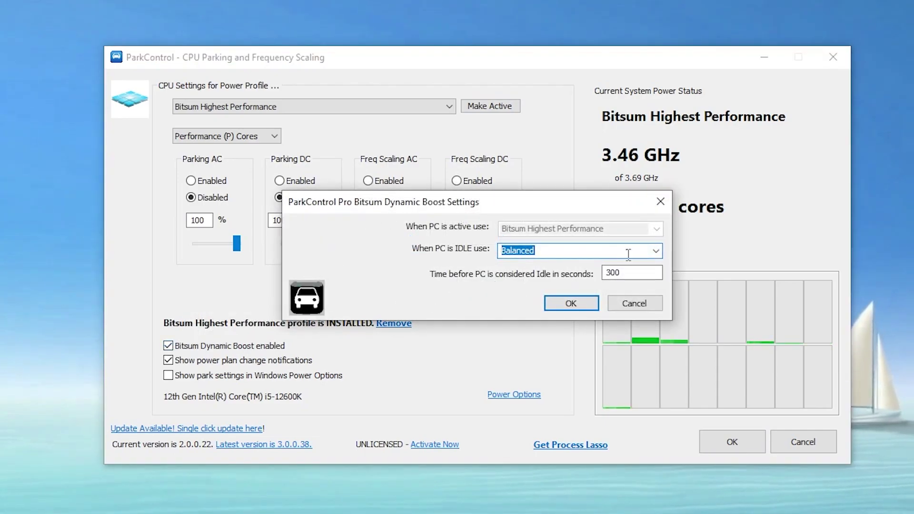
left_click(628, 254)
left_click(585, 267)
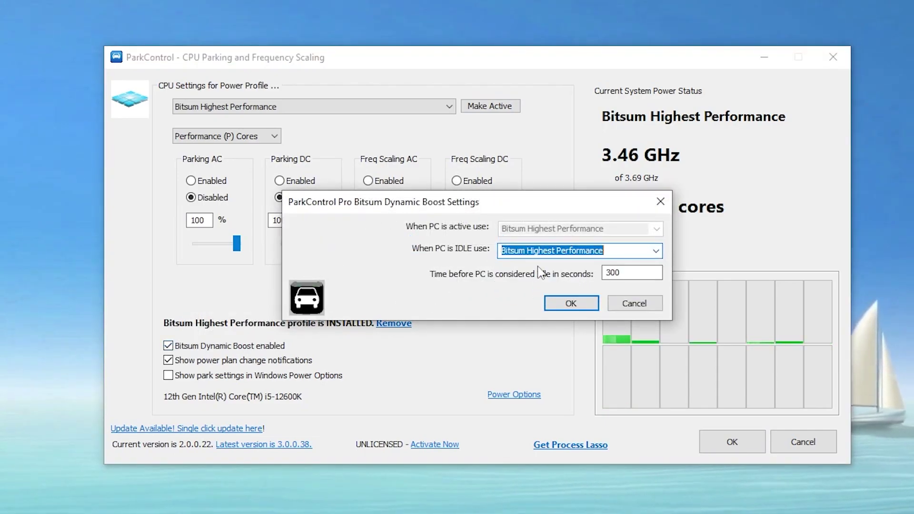
left_click(578, 305)
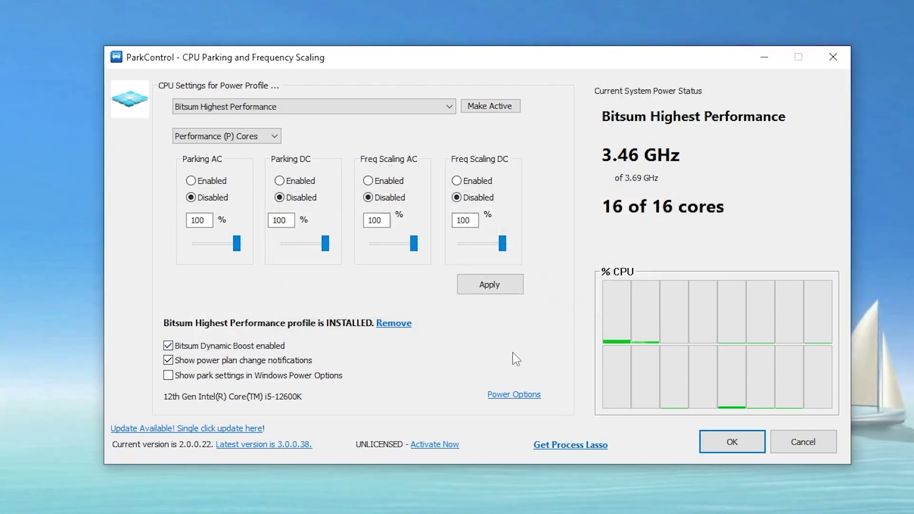
left_click(732, 442)
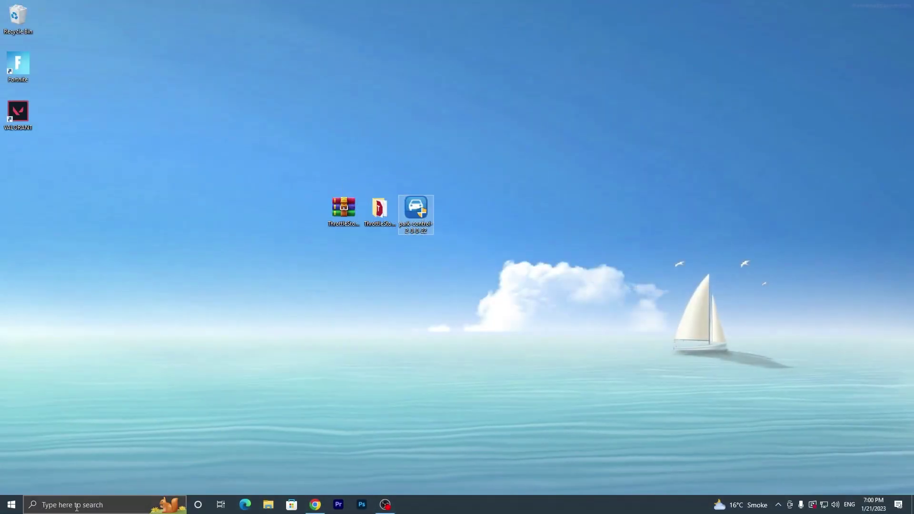
Confirm Bitsum Highest Performance is the selected plan in Power Options, then close the power windows
left_click(76, 506)
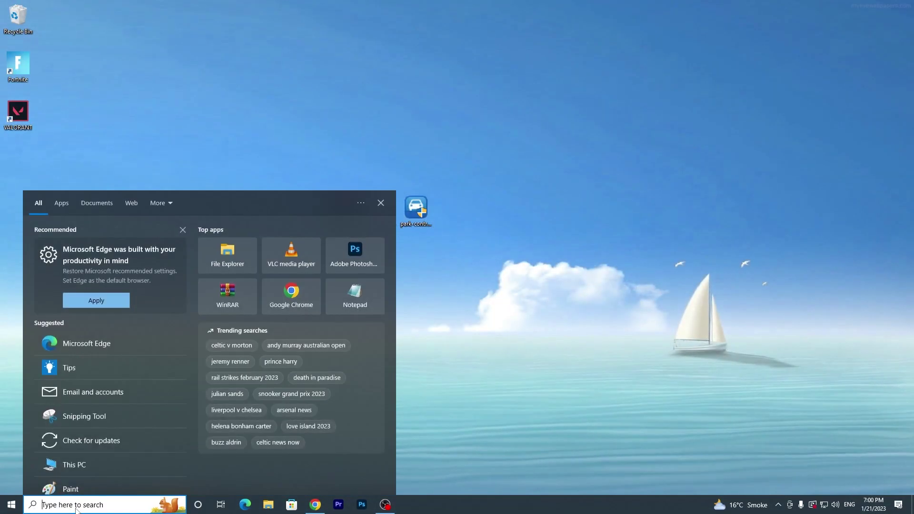
type("po")
key("Return")
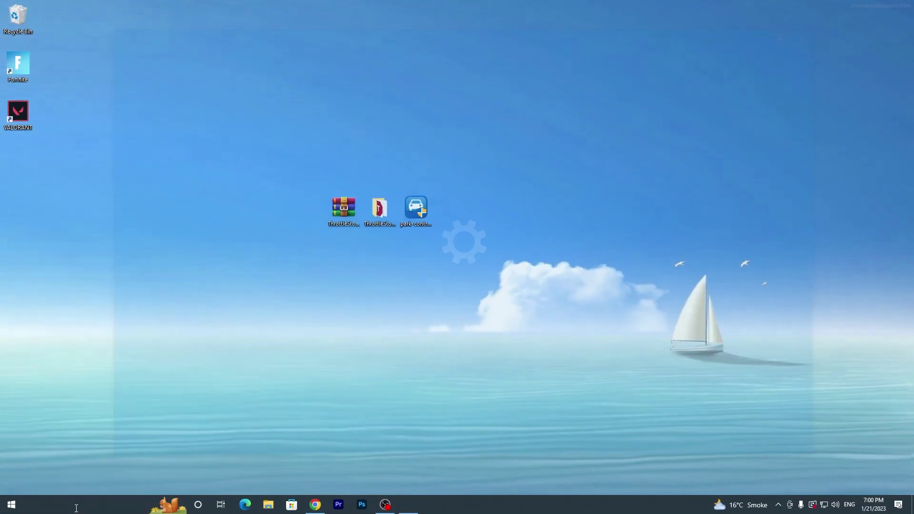
left_click(710, 152)
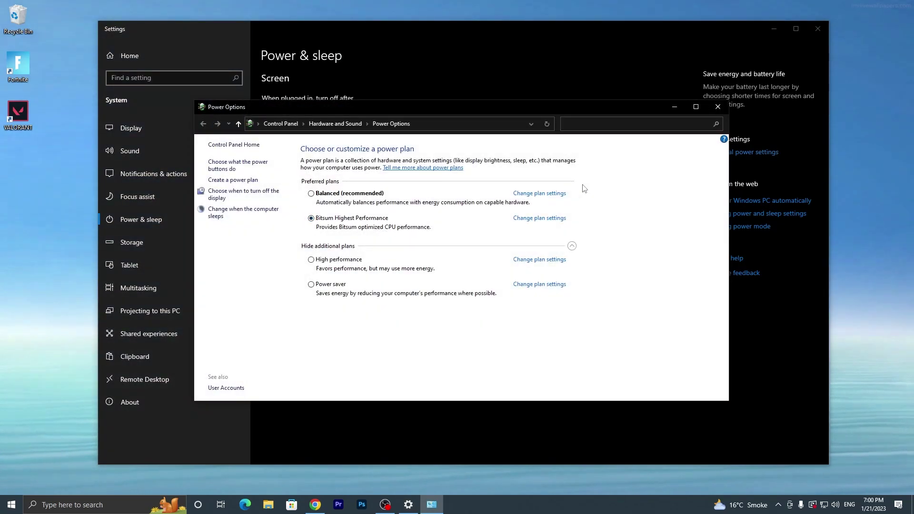
left_click(718, 107)
left_click(817, 28)
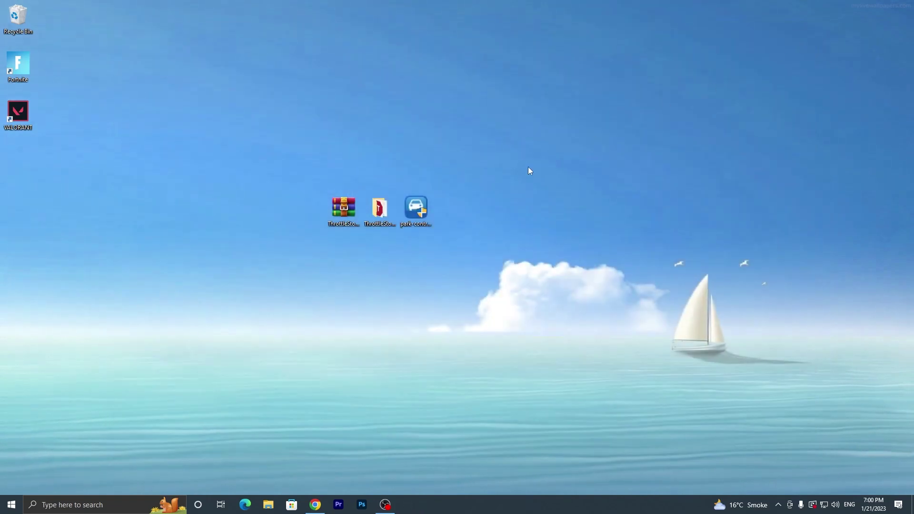